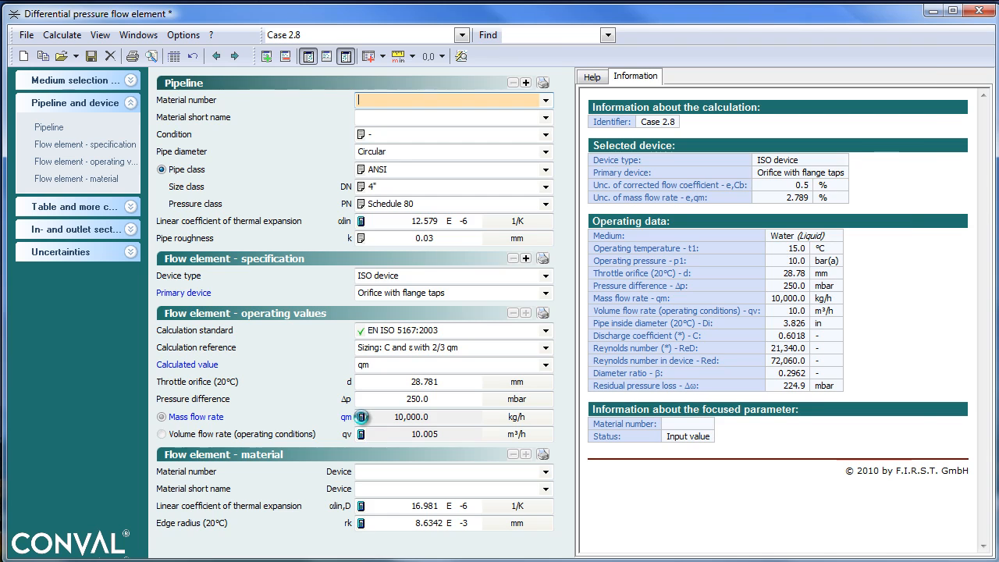
- Graph mass flow rate qm against pressure difference Δp over 125–500 mbar and update the curve
{"action": "left_click", "coordinate": [362, 417]}
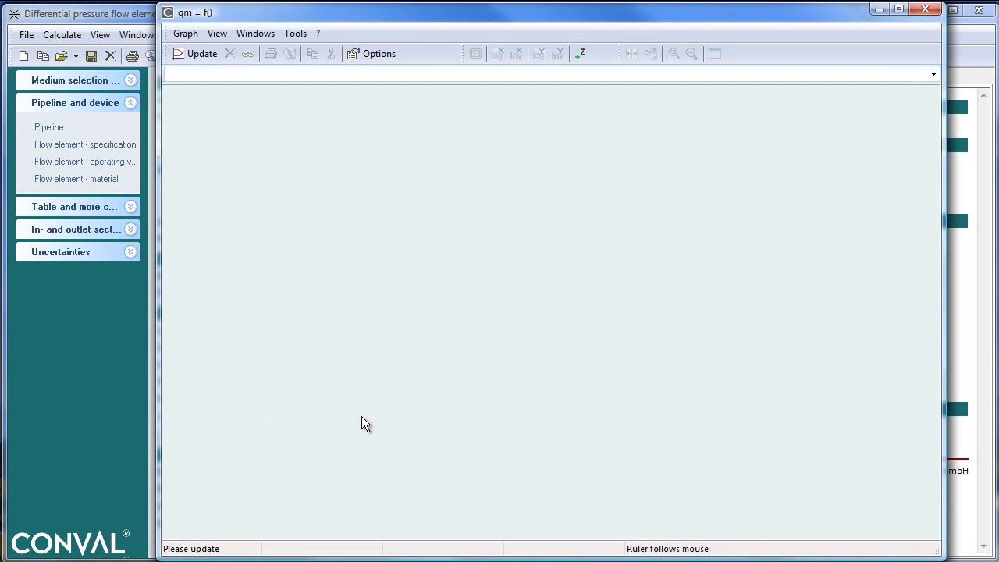
{"action": "left_click", "coordinate": [933, 72]}
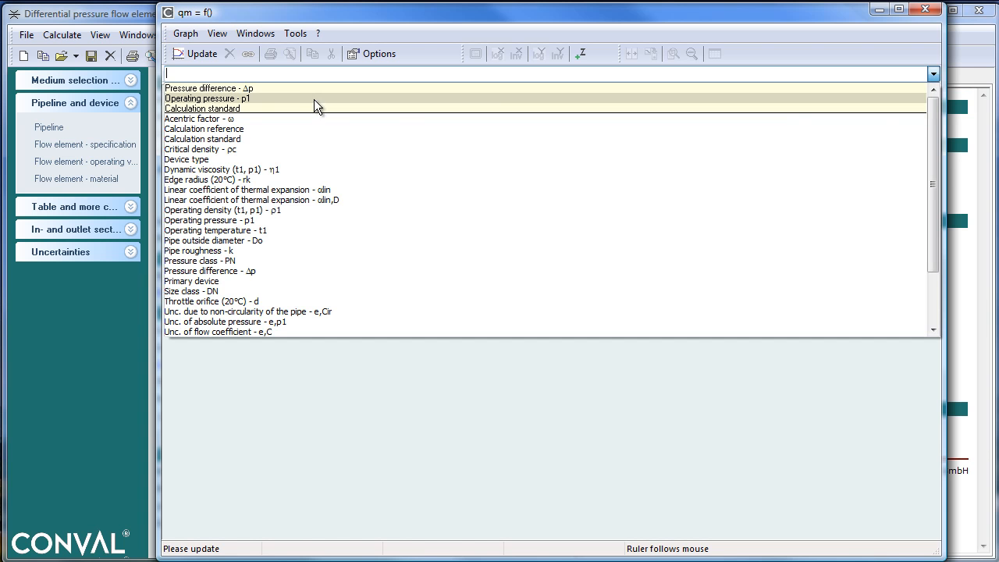
{"action": "left_click", "coordinate": [267, 87]}
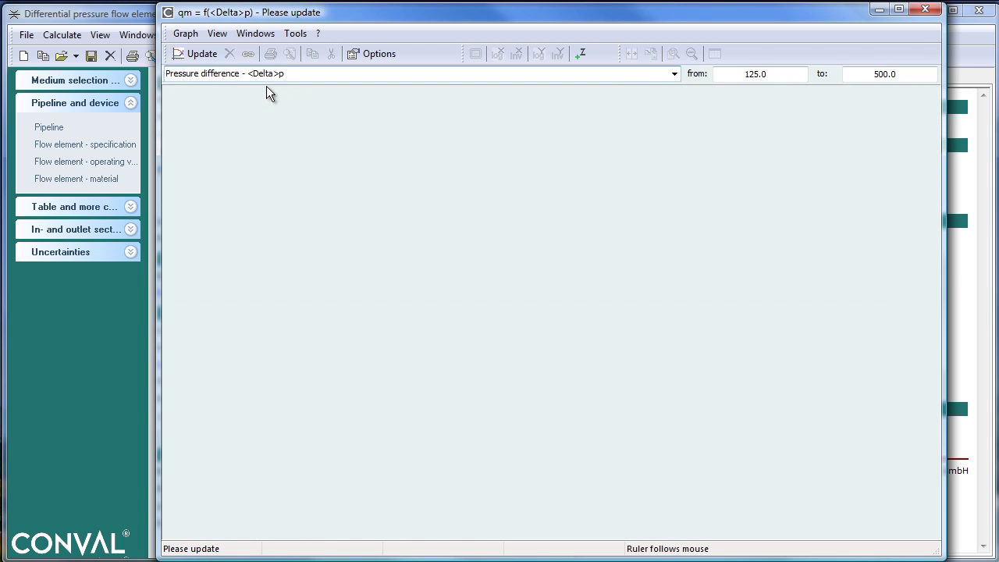
{"action": "left_click", "coordinate": [201, 54]}
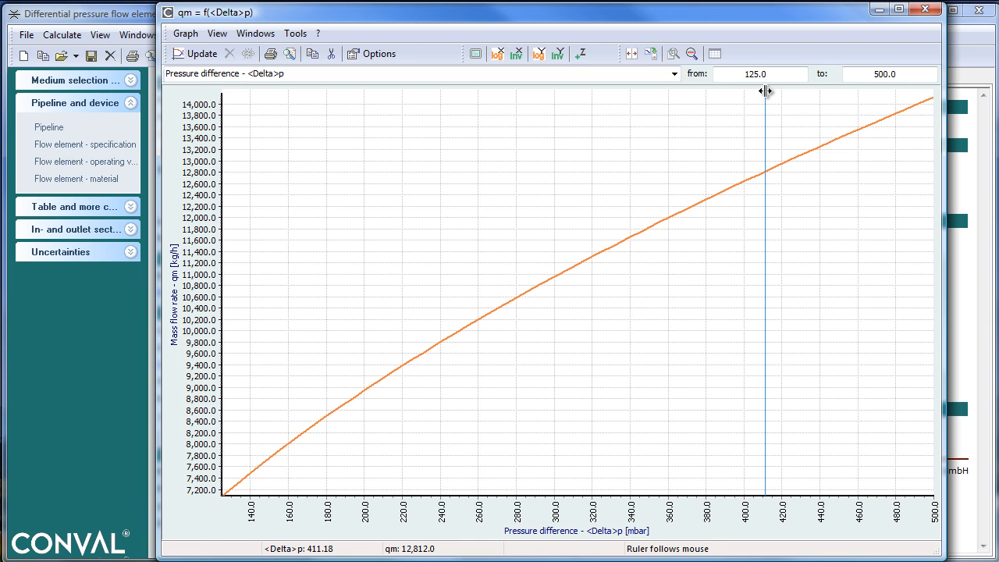
- Freeze the current flow curve as a reference and return to the calculation form
{"action": "right_click", "coordinate": [449, 188]}
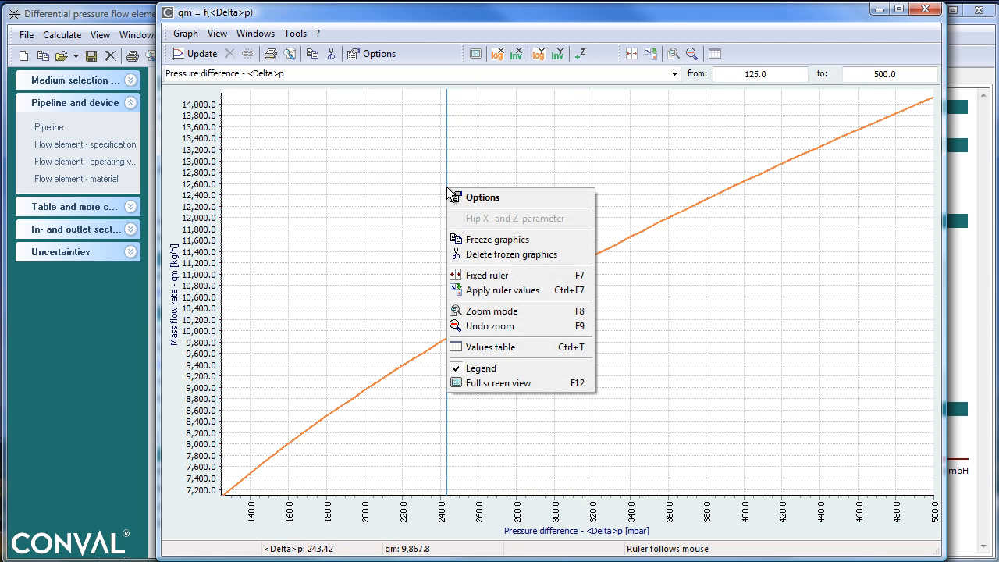
{"action": "left_click", "coordinate": [486, 244]}
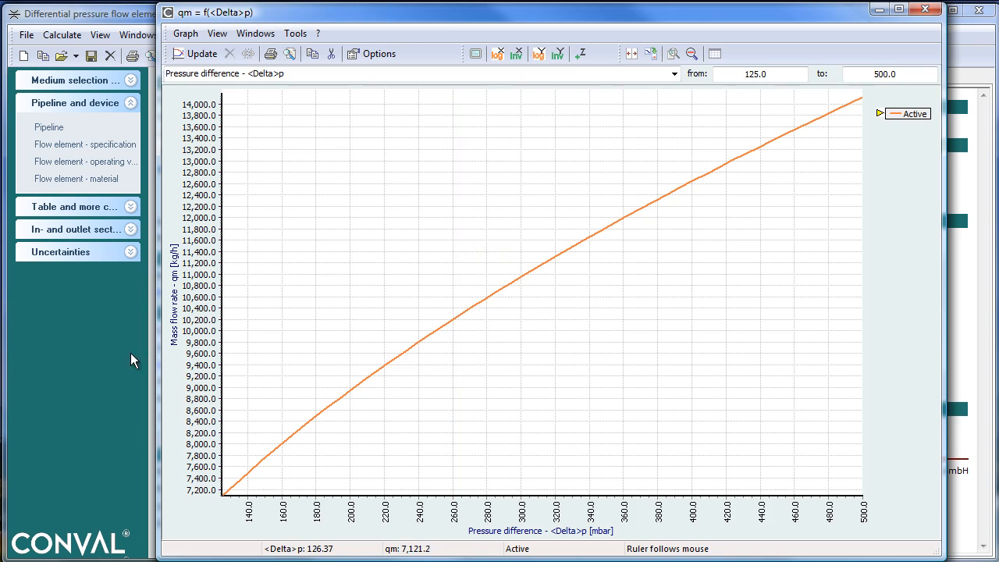
{"action": "key", "text": "alt+F4"}
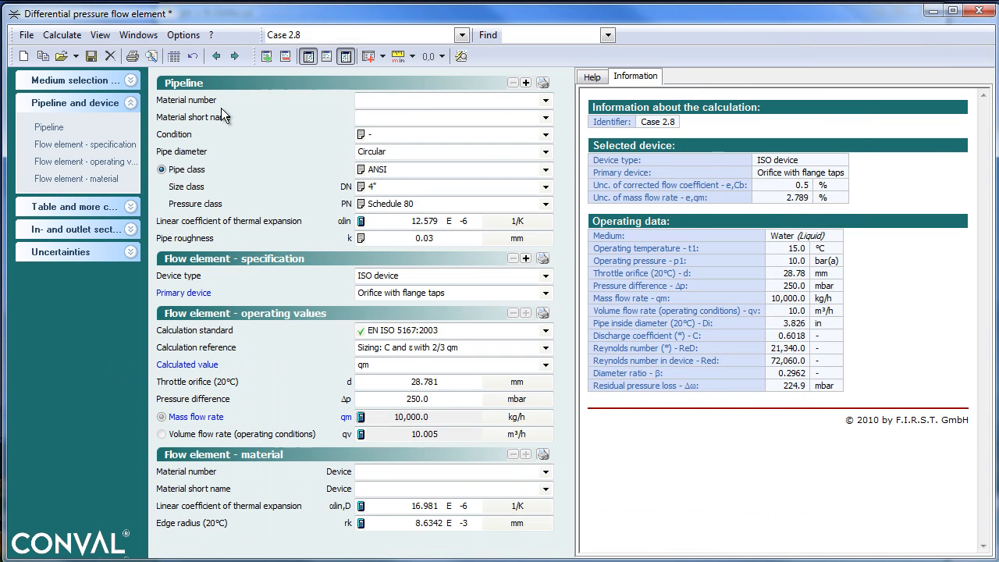
- Set the water operating temperature t1 to 85 °C on the medium page
{"action": "left_click", "coordinate": [217, 55]}
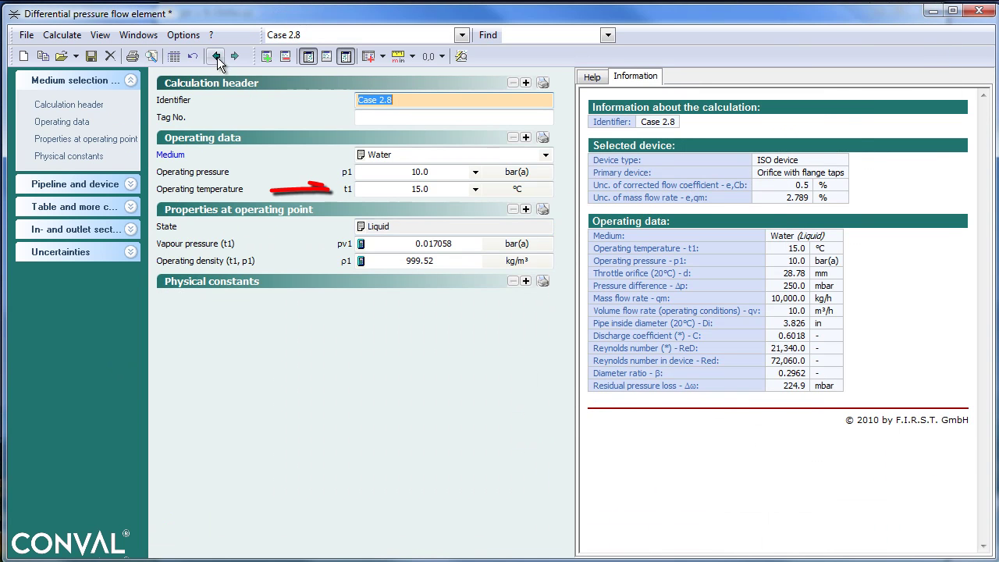
{"action": "left_click", "coordinate": [444, 190]}
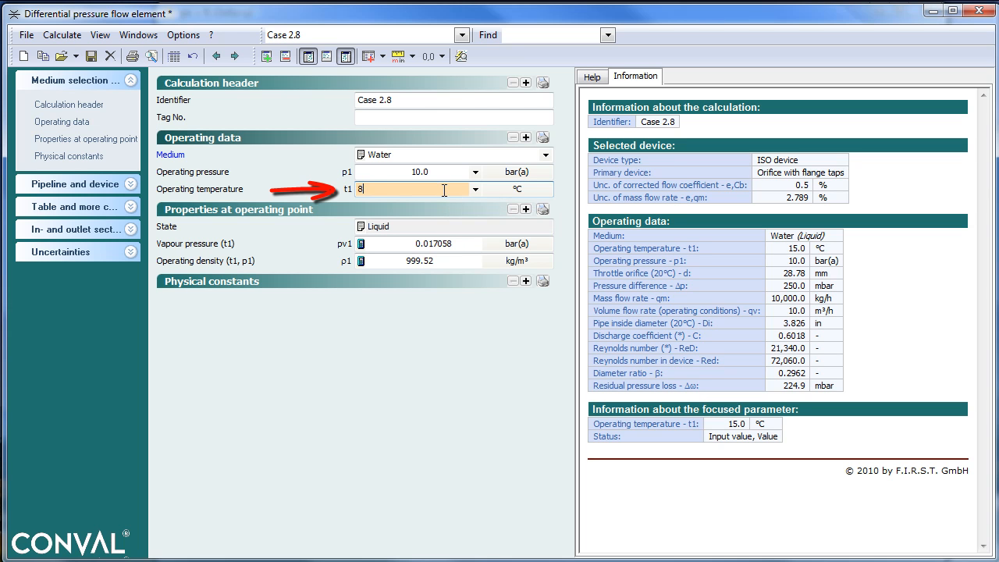
{"action": "type", "text": "85"}
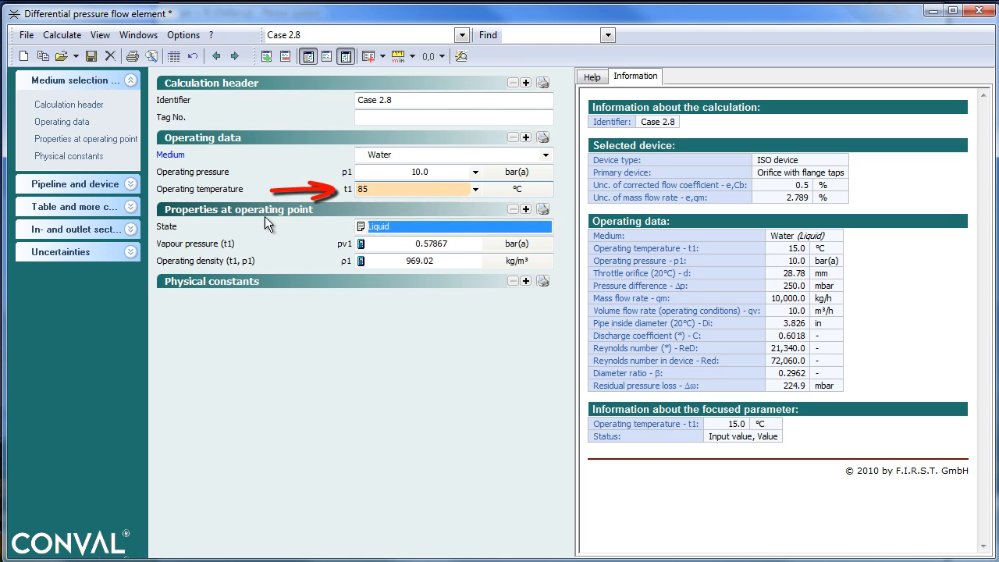
{"action": "key", "text": "Tab"}
{"action": "left_click", "coordinate": [138, 34]}
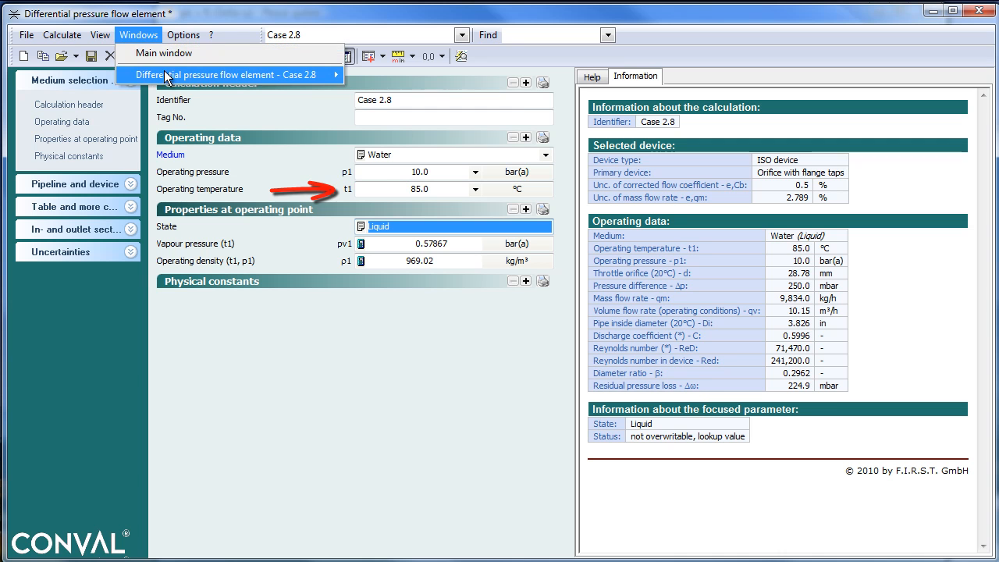
{"action": "mouse_move", "coordinate": [227, 75]}
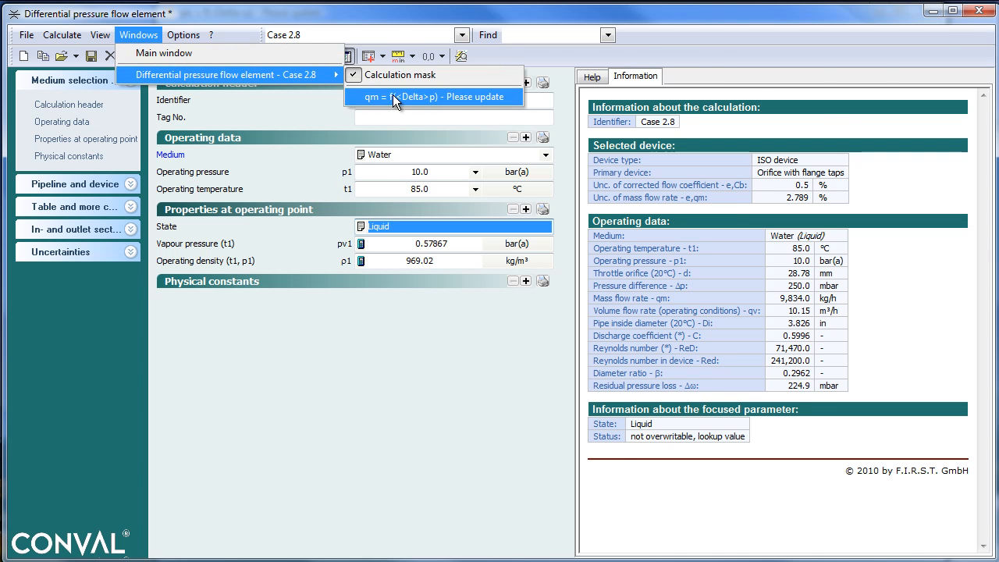
- Redraw the graph at 85 °C beside the frozen reference curve
{"action": "left_click", "coordinate": [392, 95]}
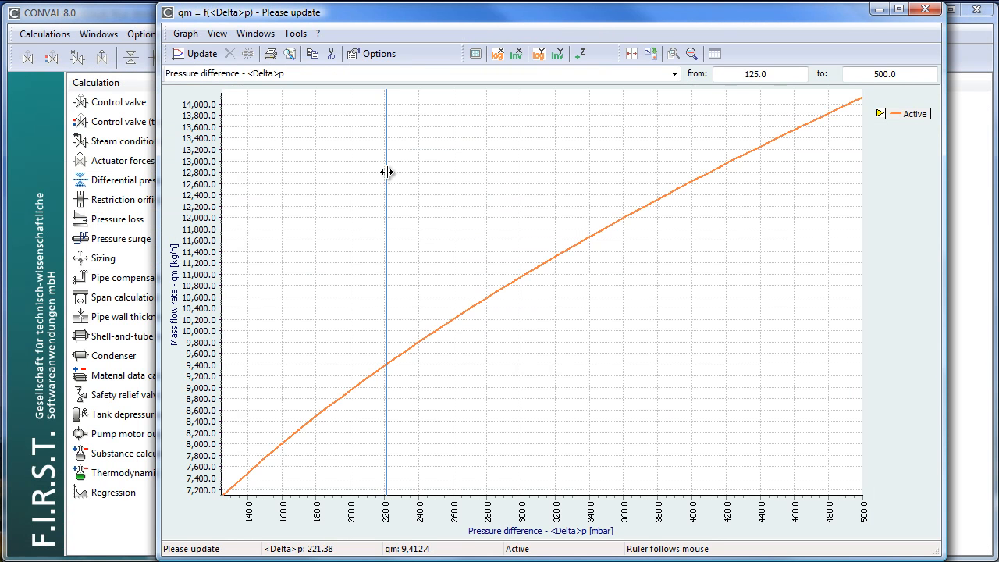
{"action": "left_click", "coordinate": [195, 53]}
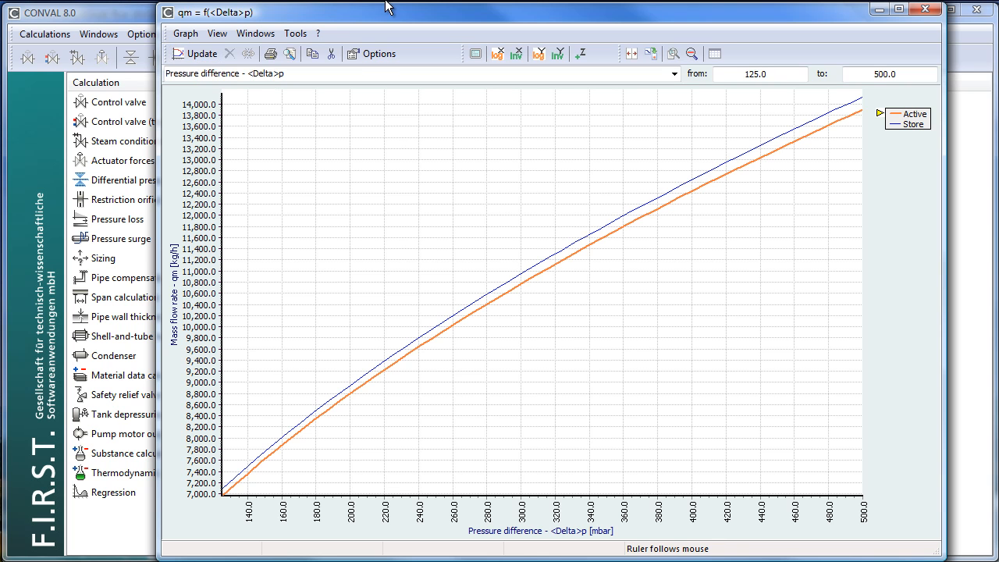
- Zoom into the middle of both curves to compare them, then enable a curve-family parameter
{"action": "right_click", "coordinate": [449, 235]}
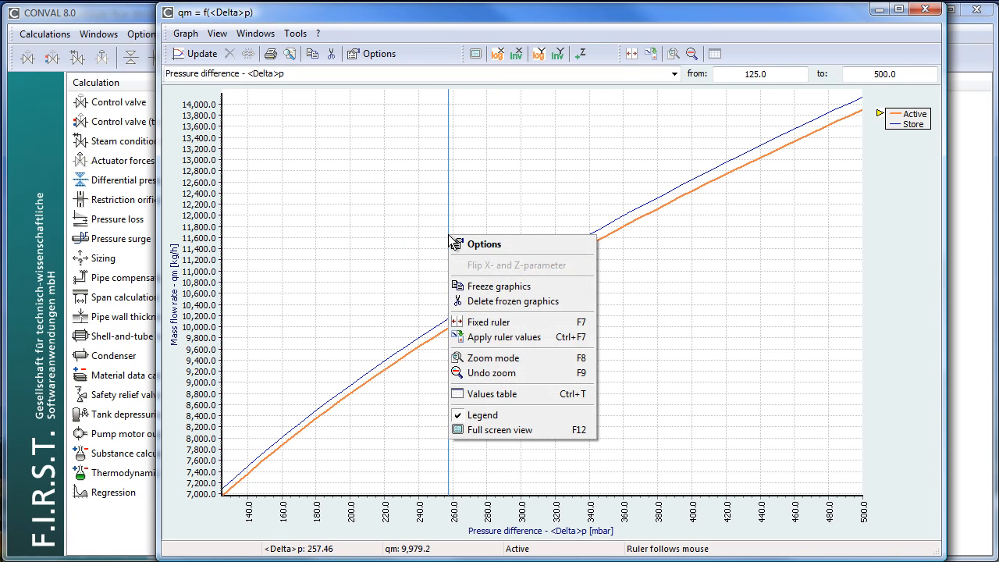
{"action": "left_click", "coordinate": [500, 359]}
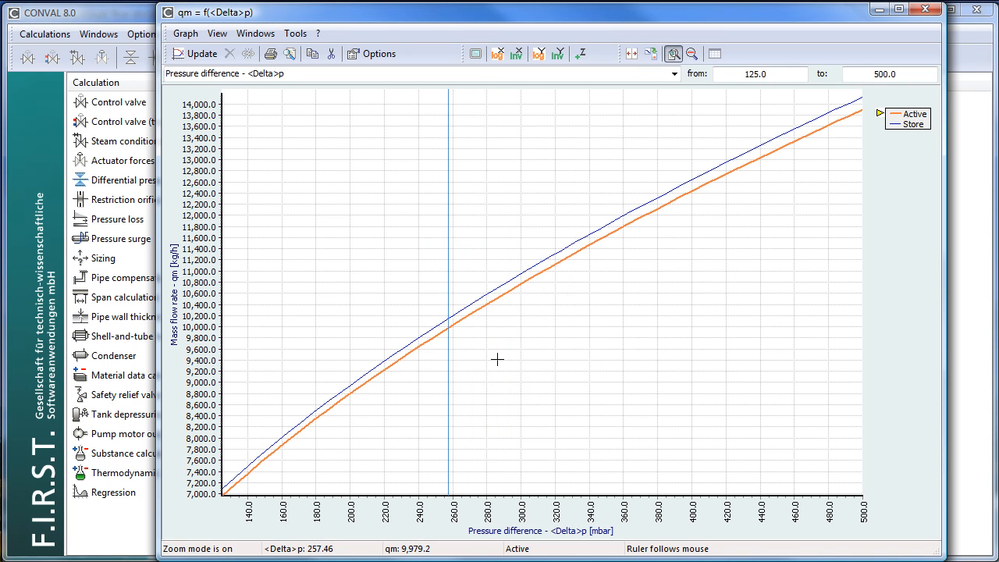
{"action": "left_click_drag", "start_coordinate": [455, 234], "coordinate": [593, 342]}
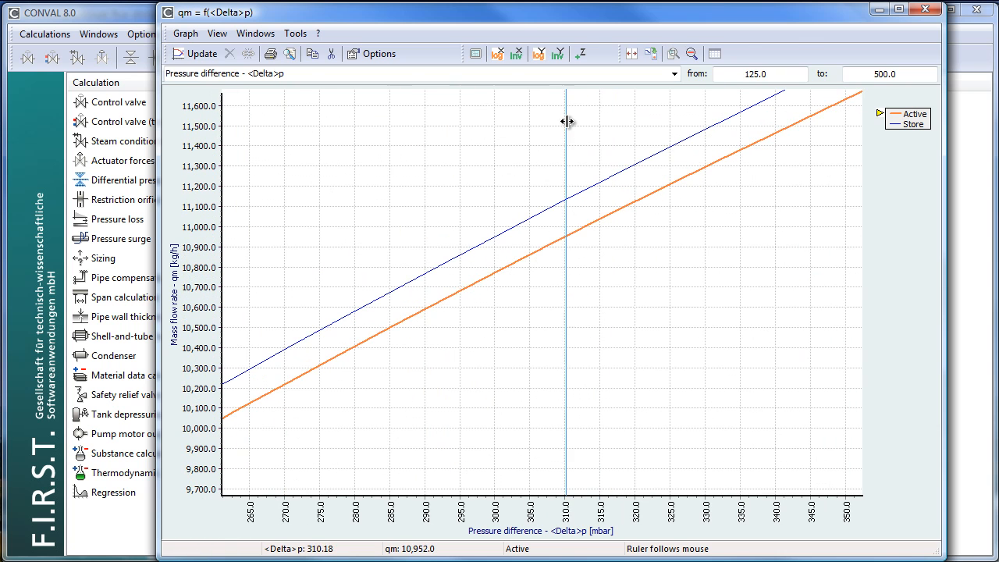
{"action": "left_click", "coordinate": [583, 53]}
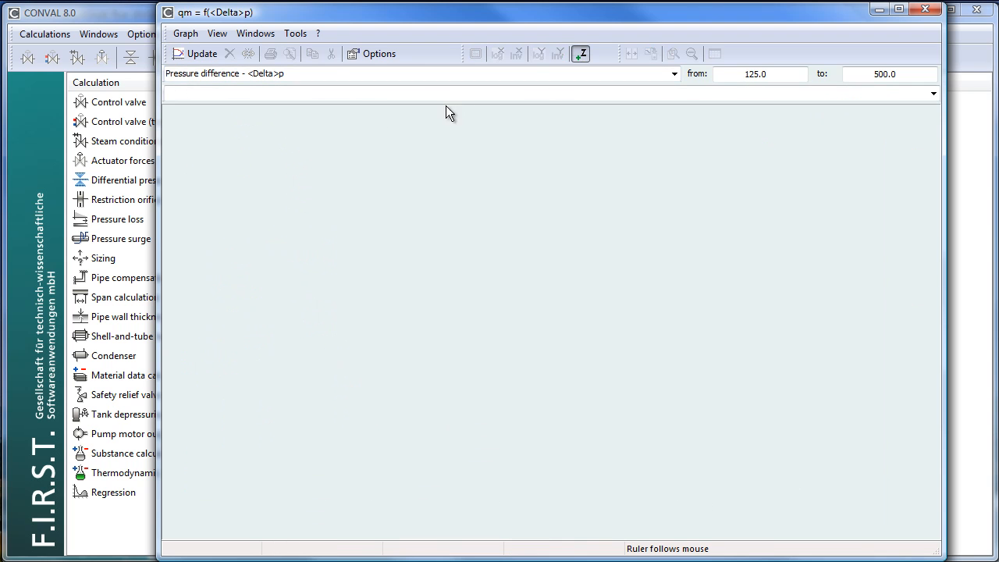
- Plot a curve family for throttle orifice diameter d from 26 to 32 mm, highlighting the 29.0 mm curve
{"action": "left_click", "coordinate": [934, 95]}
{"action": "left_click", "coordinate": [275, 107]}
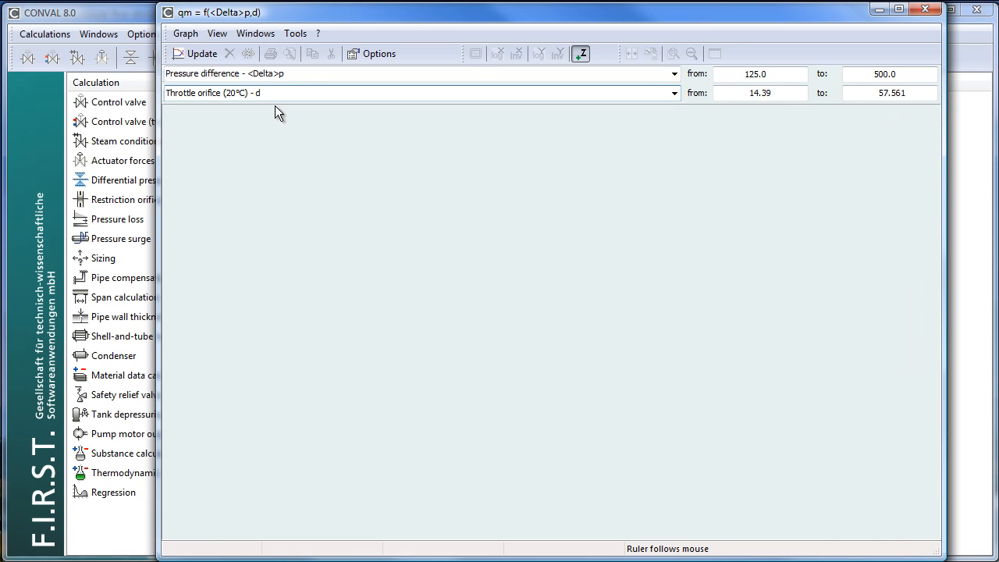
{"action": "left_click", "coordinate": [793, 93]}
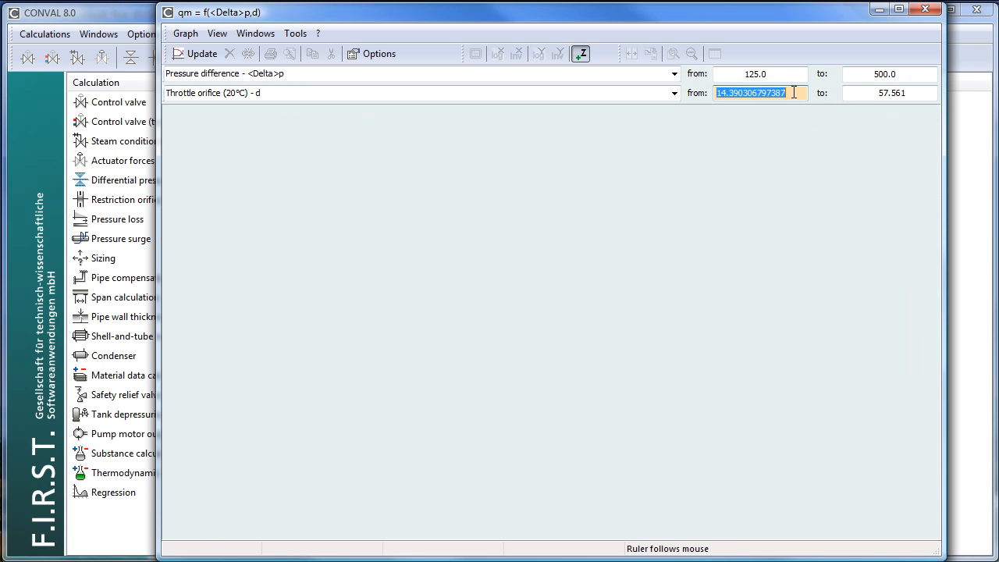
{"action": "type", "text": "26"}
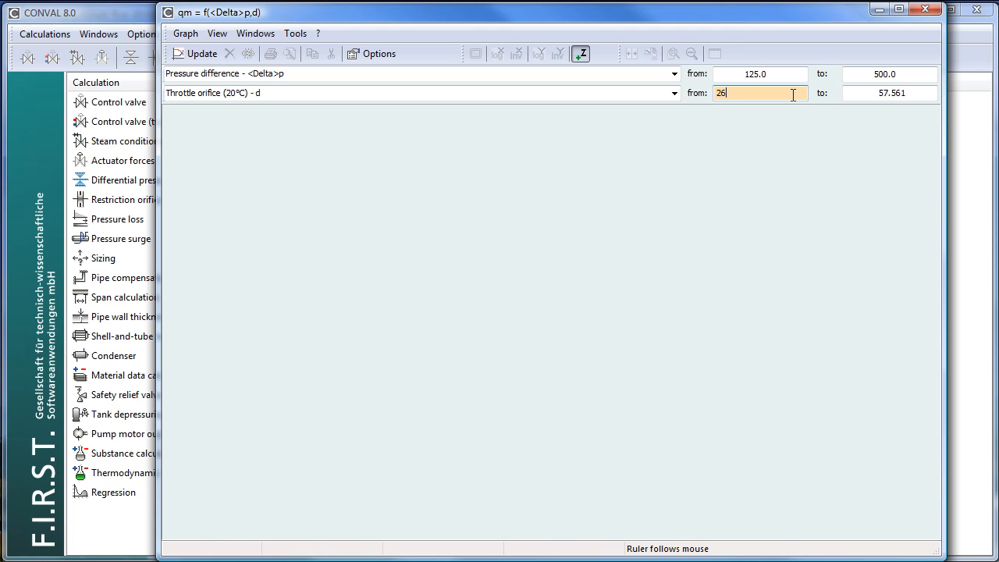
{"action": "left_click", "coordinate": [897, 93]}
{"action": "type", "text": "32"}
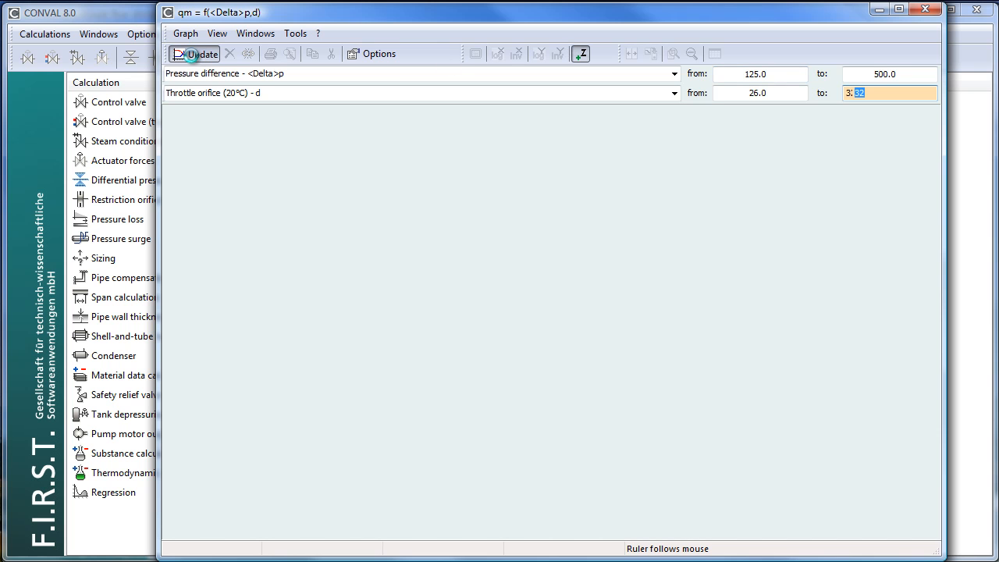
{"action": "left_click", "coordinate": [195, 53]}
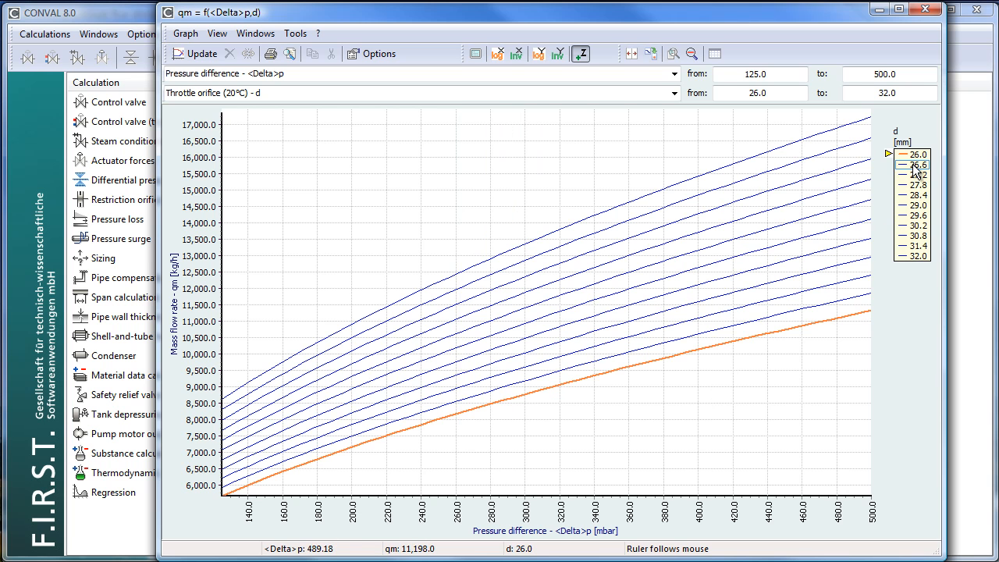
{"action": "left_click", "coordinate": [913, 206]}
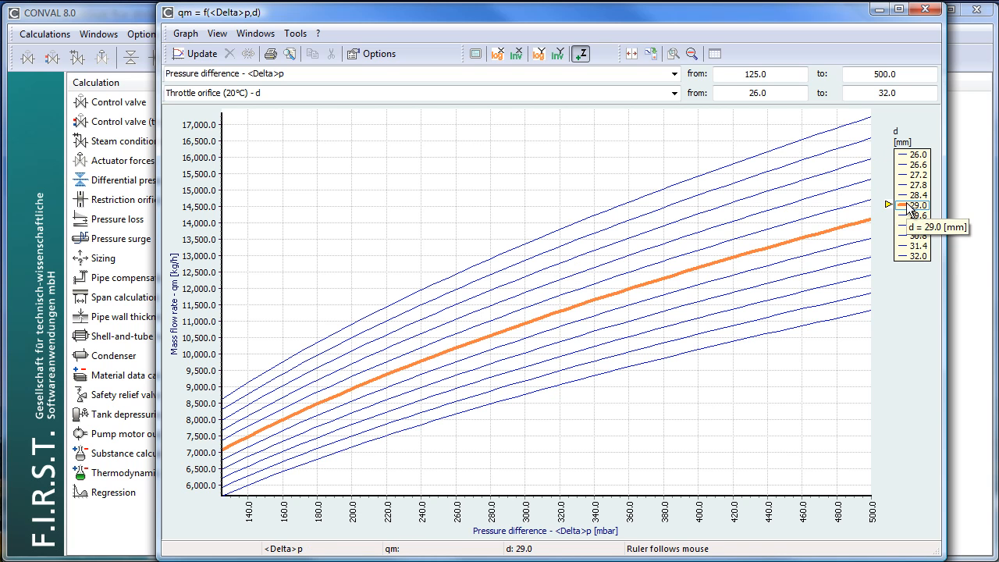